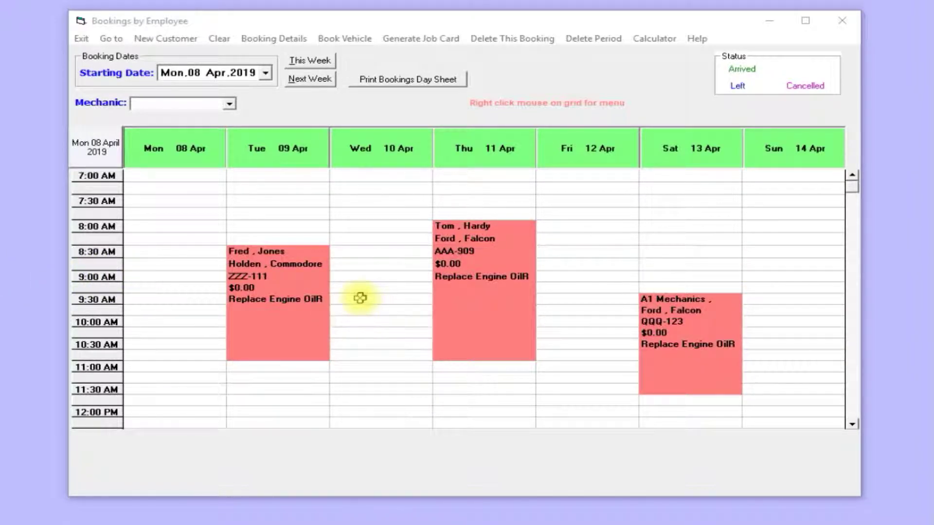
# Step: Start a Wednesday morning booking for MAJOR SERVICE ending at 1:00 PM
pyautogui.rightClick(354, 331)
pyautogui.click(387, 339)
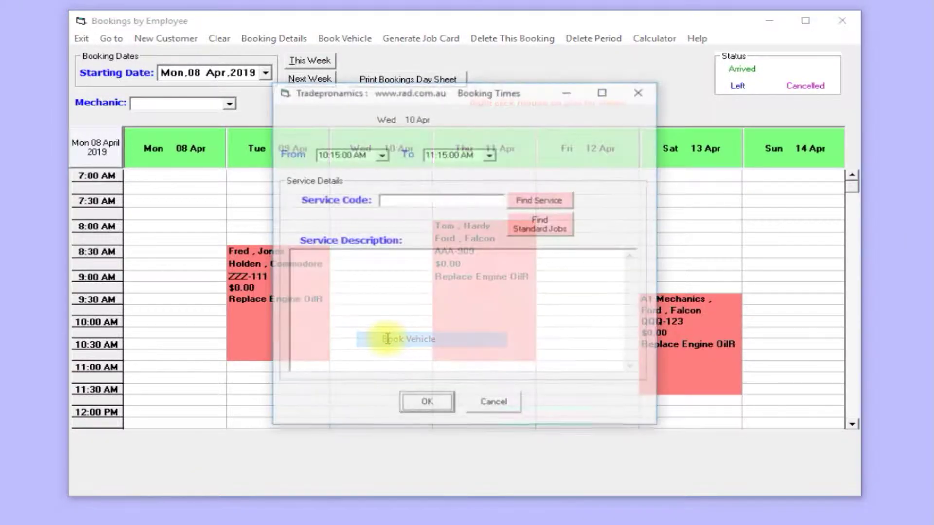
pyautogui.click(517, 200)
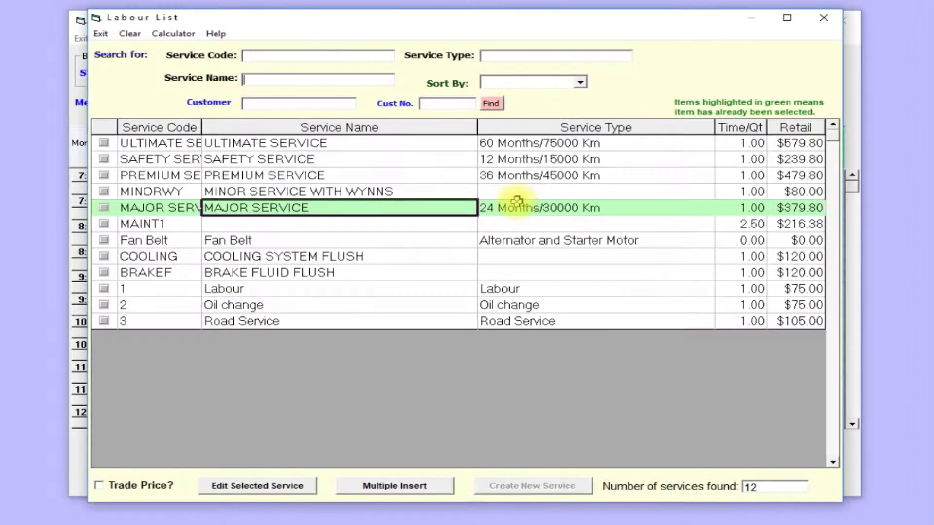
pyautogui.doubleClick(429, 215)
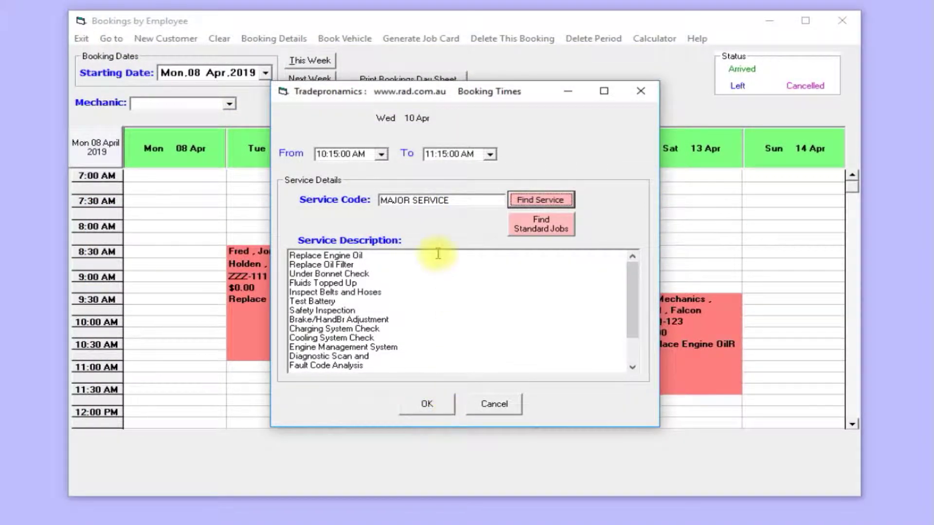
pyautogui.click(381, 155)
pyautogui.click(490, 154)
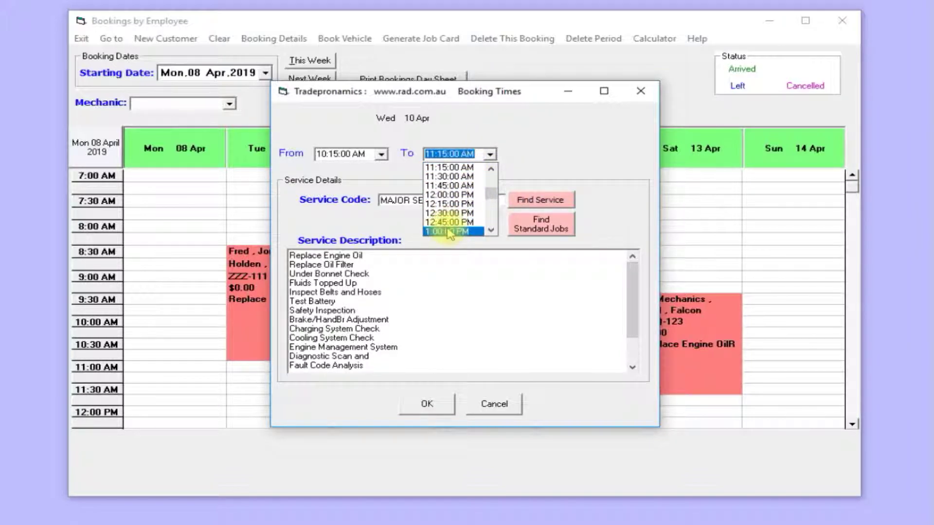
pyautogui.click(449, 232)
pyautogui.click(426, 404)
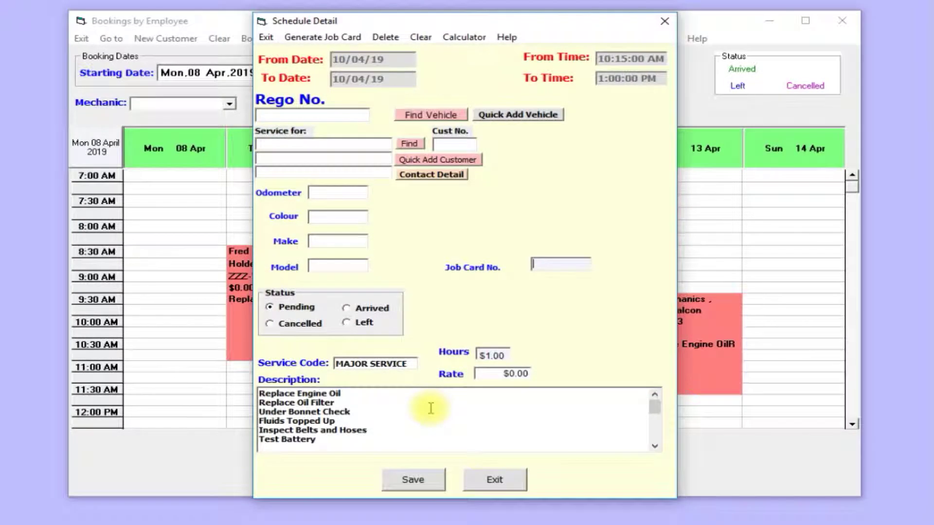
# Step: Assign the Holden Commodore ZZZ-111 to the booking and save it
pyautogui.click(441, 115)
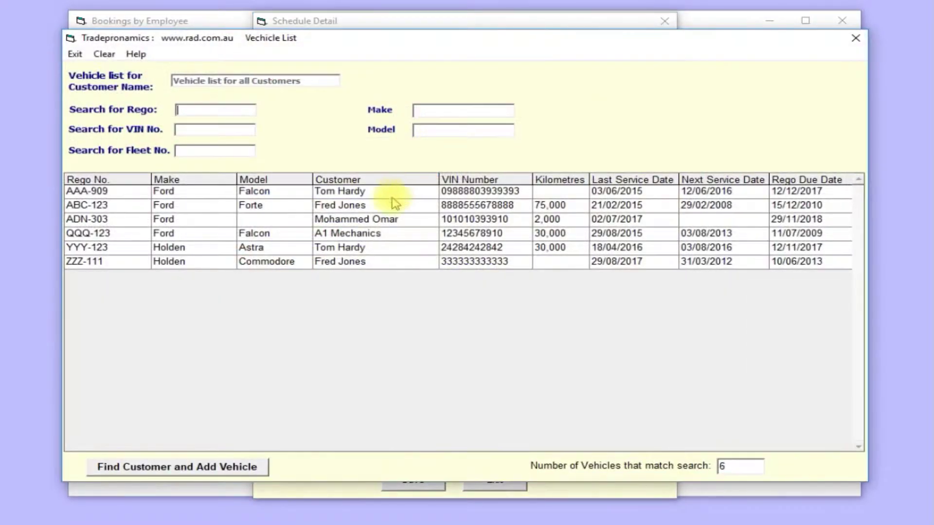
pyautogui.doubleClick(350, 261)
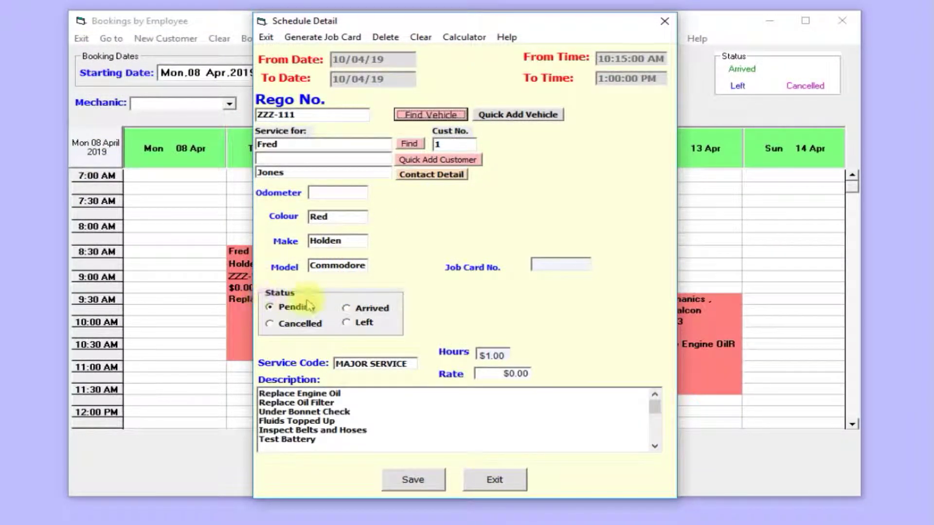
pyautogui.click(413, 480)
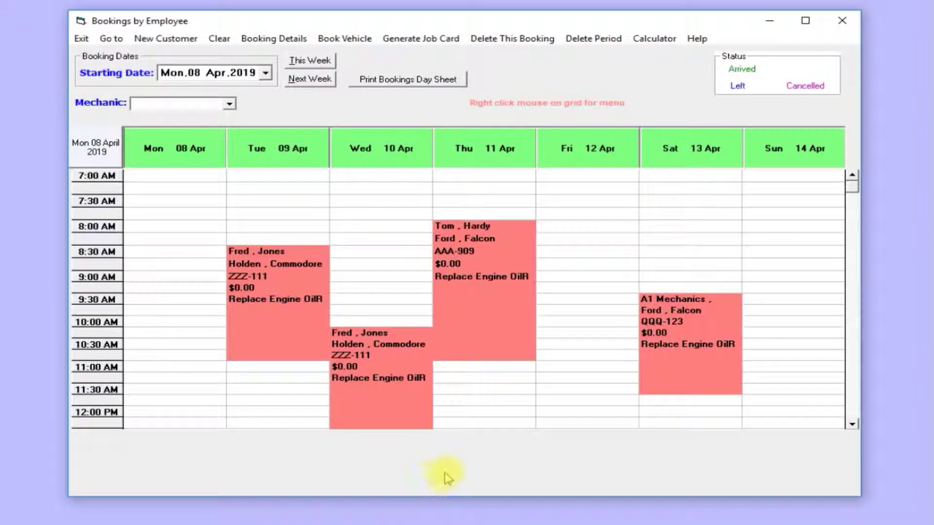
# Step: Generate a job card from the booking with Replace Engine Oil at quantity 1 and price 9000
pyautogui.click(374, 356)
pyautogui.rightClick(374, 357)
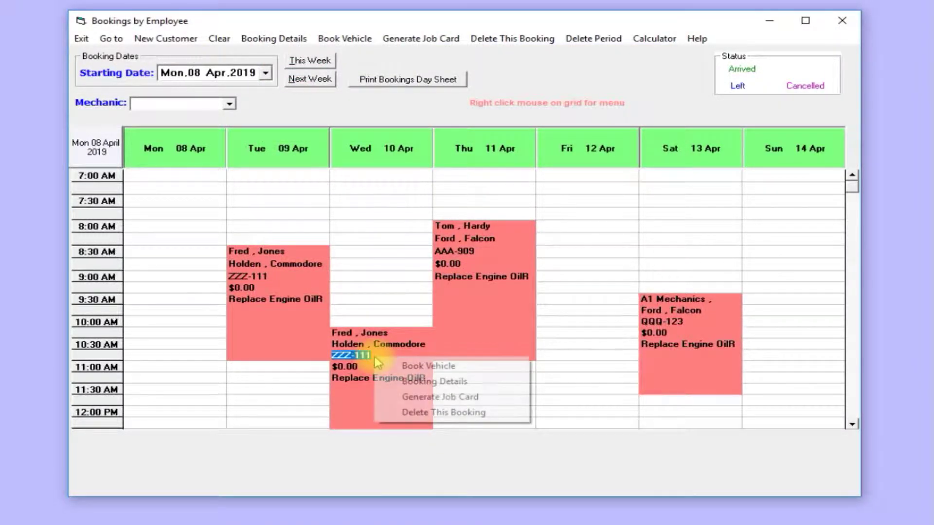
pyautogui.click(425, 397)
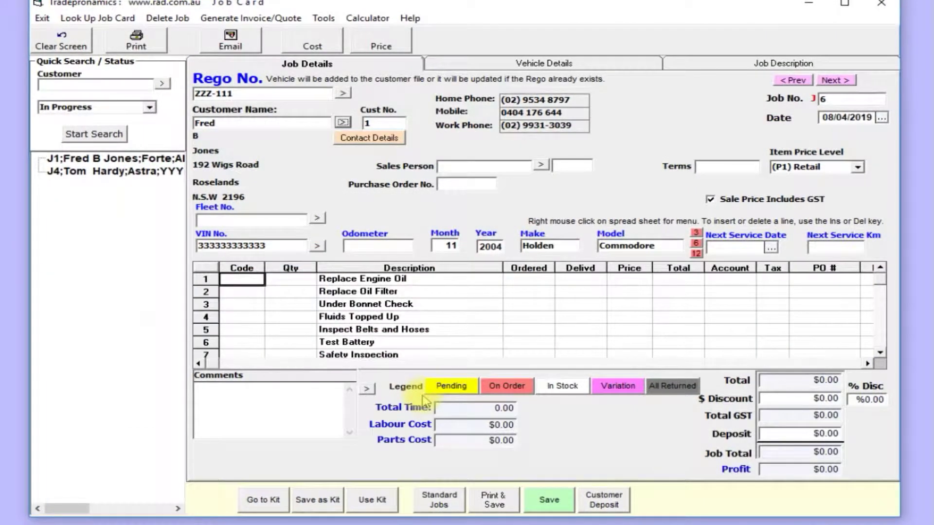
pyautogui.click(292, 280)
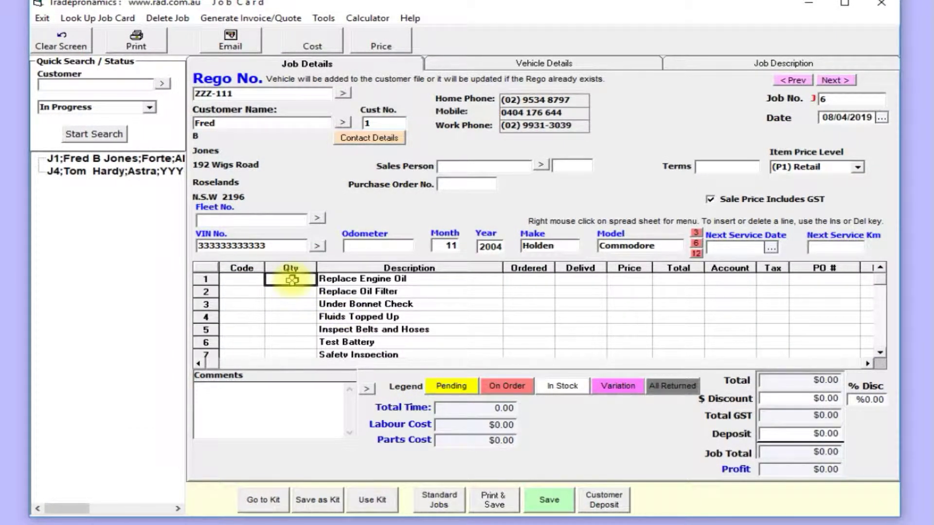
pyautogui.write('1')
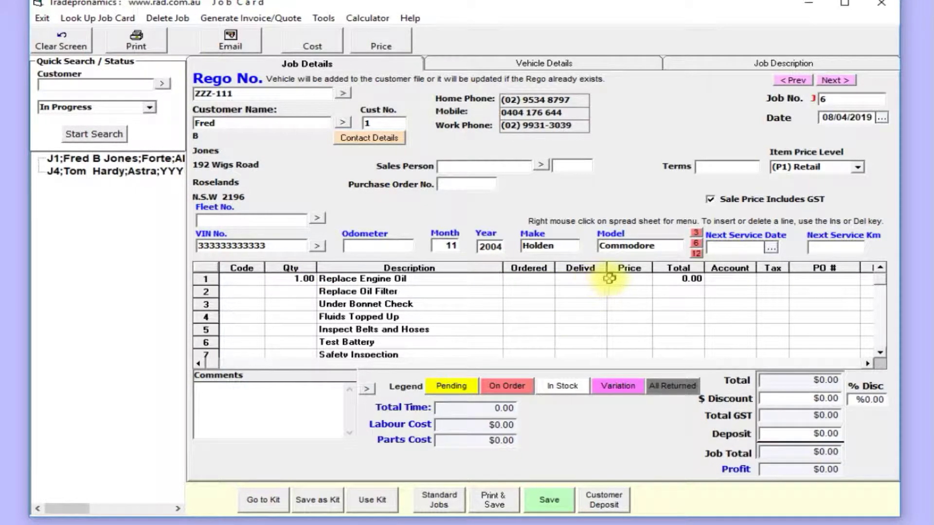
pyautogui.click(632, 279)
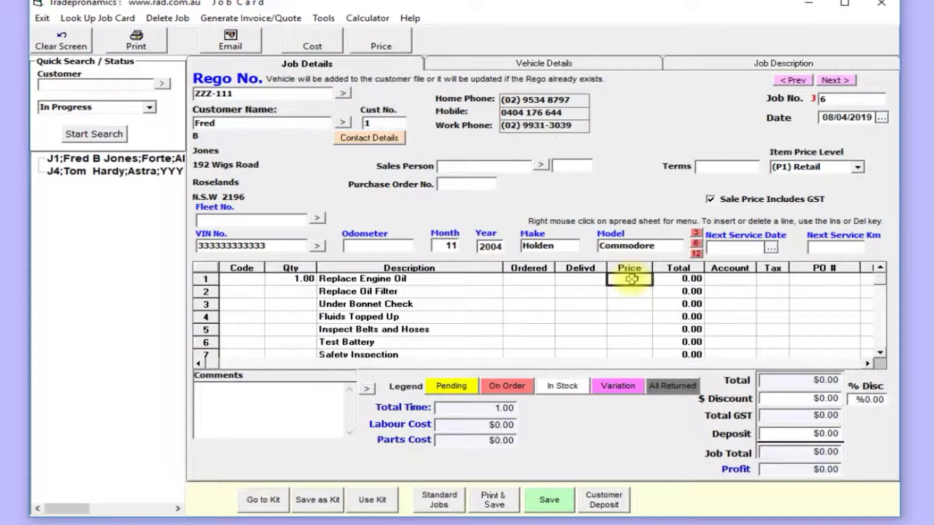
pyautogui.write('9000')
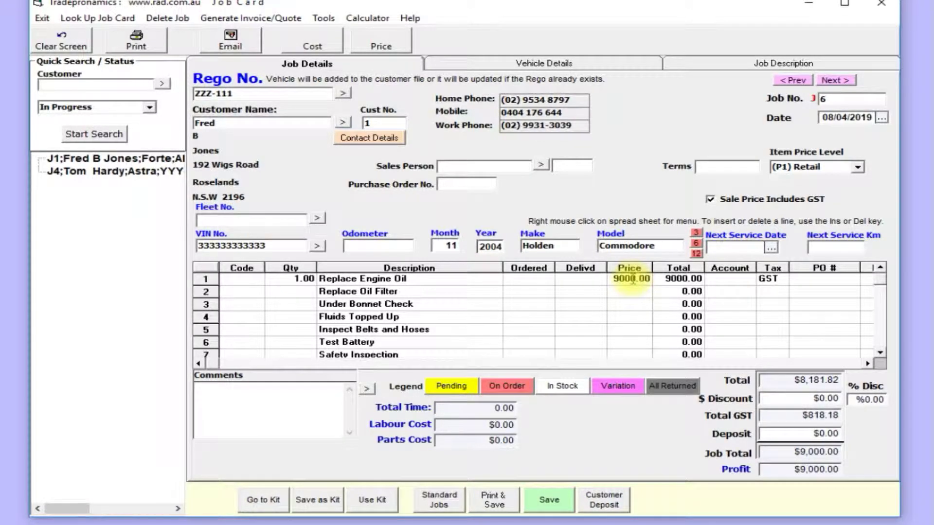
# Step: Enter a 2000 deposit and move to the first line's Ordered and Delivered amounts
pyautogui.click(785, 432)
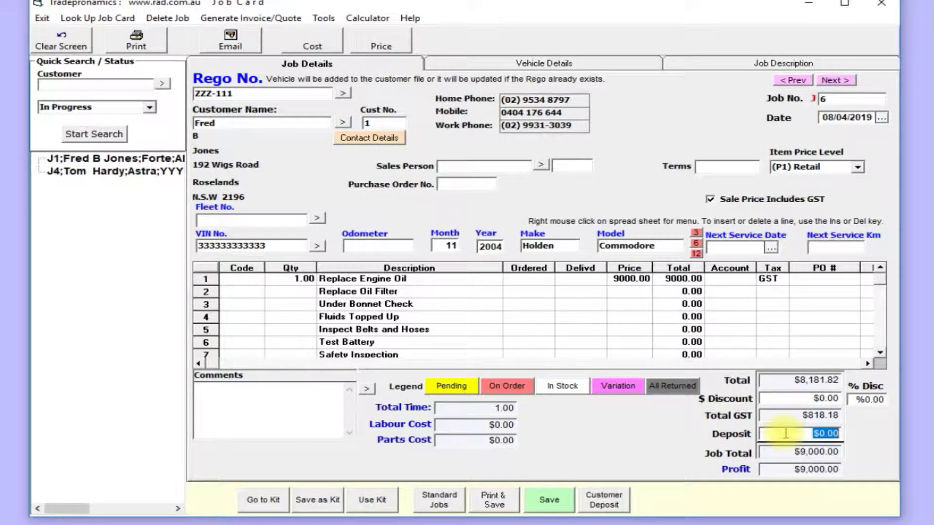
pyautogui.write('2000')
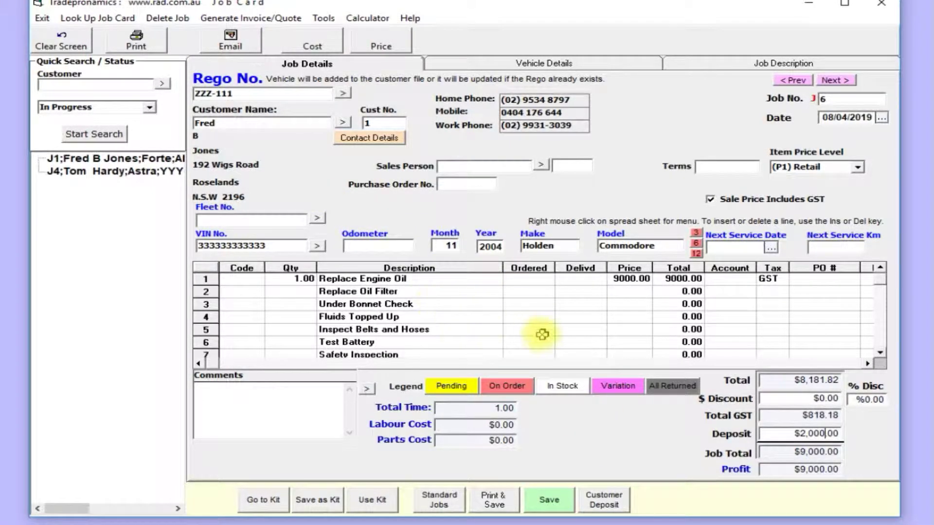
pyautogui.click(533, 279)
pyautogui.click(576, 279)
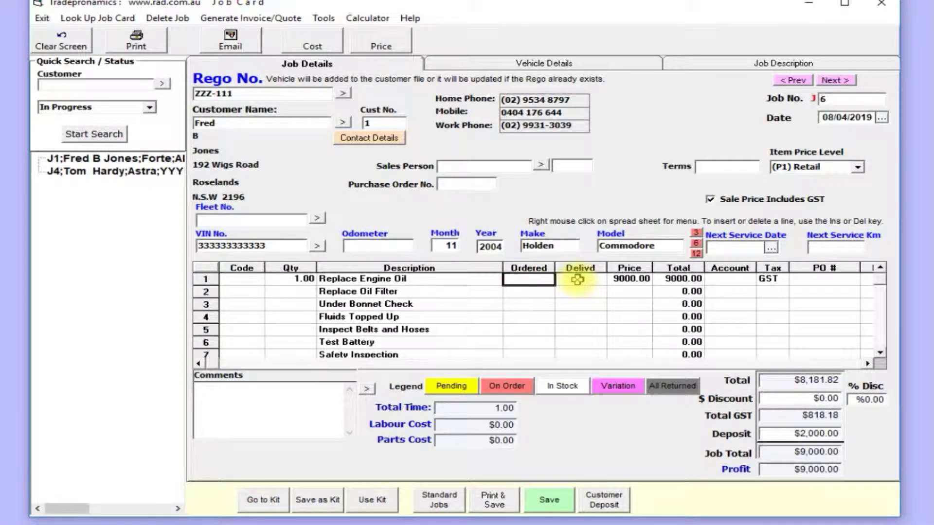
# Step: Show the context menu for the Ordered cell of the first job line
pyautogui.rightClick(532, 281)
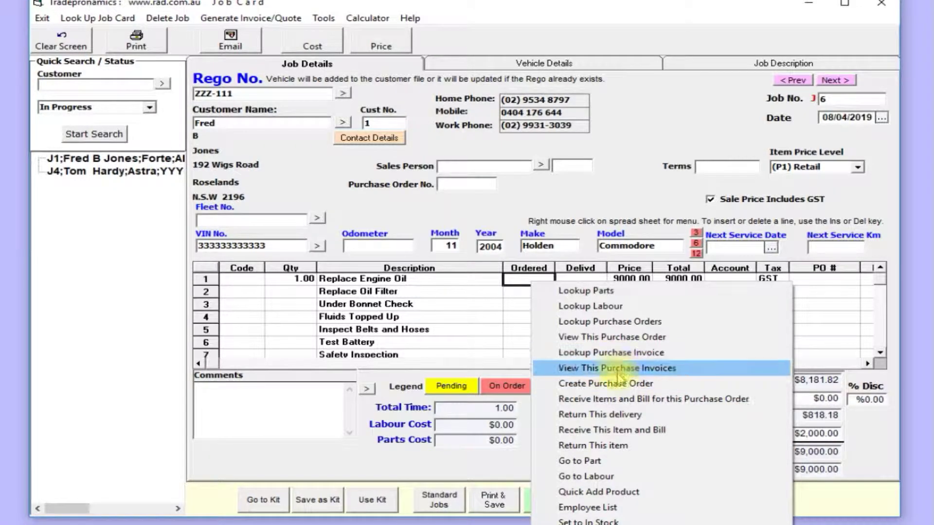
# Step: Generate invoice 17 from the finished job card, leaving $7,000.00 due after the deposit
pyautogui.click(457, 321)
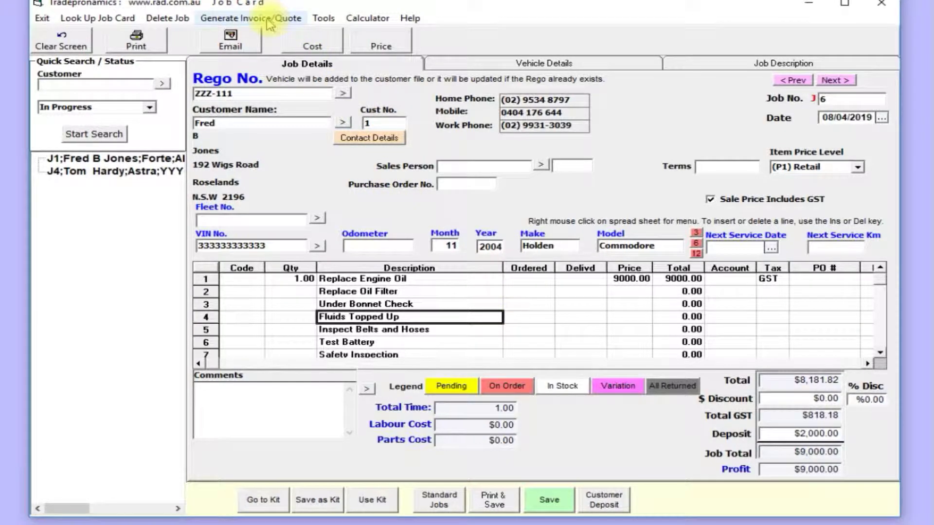
pyautogui.click(784, 431)
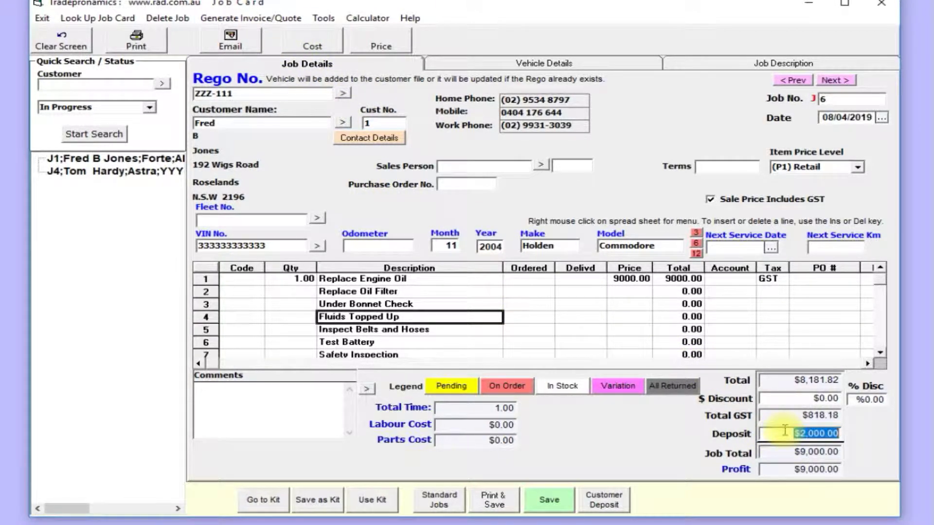
pyautogui.click(251, 18)
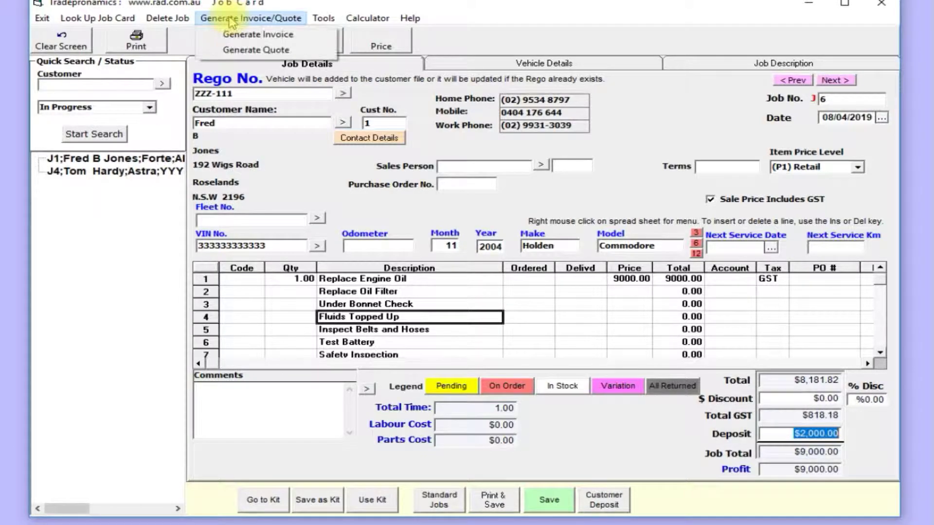
pyautogui.click(250, 38)
pyautogui.click(439, 296)
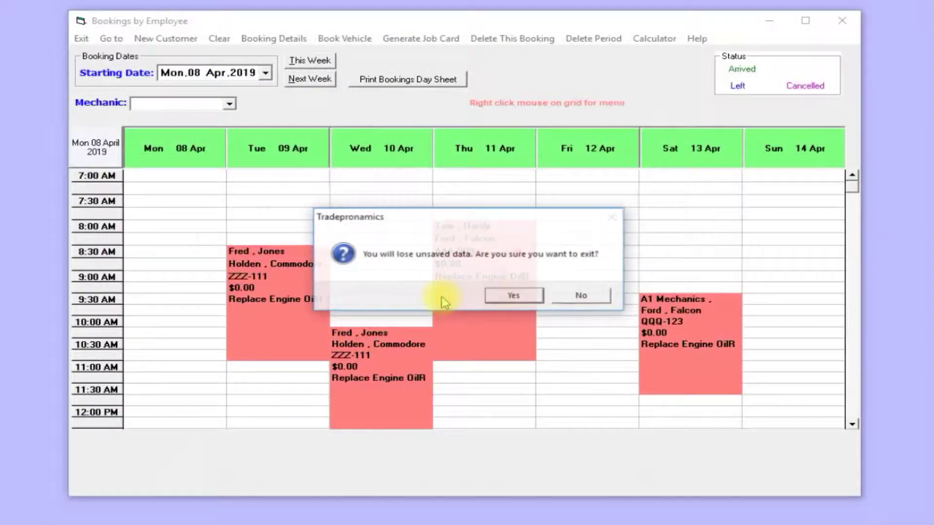
pyautogui.click(511, 294)
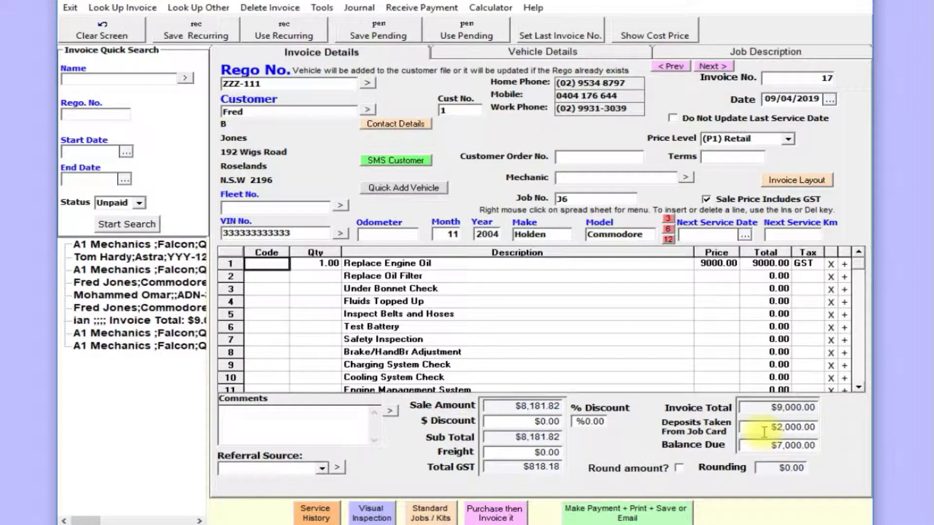
# Step: Set the next service date six months ahead and enter an odometer reading of 90,000
pyautogui.moveTo(764, 431); pyautogui.dragTo(807, 427)
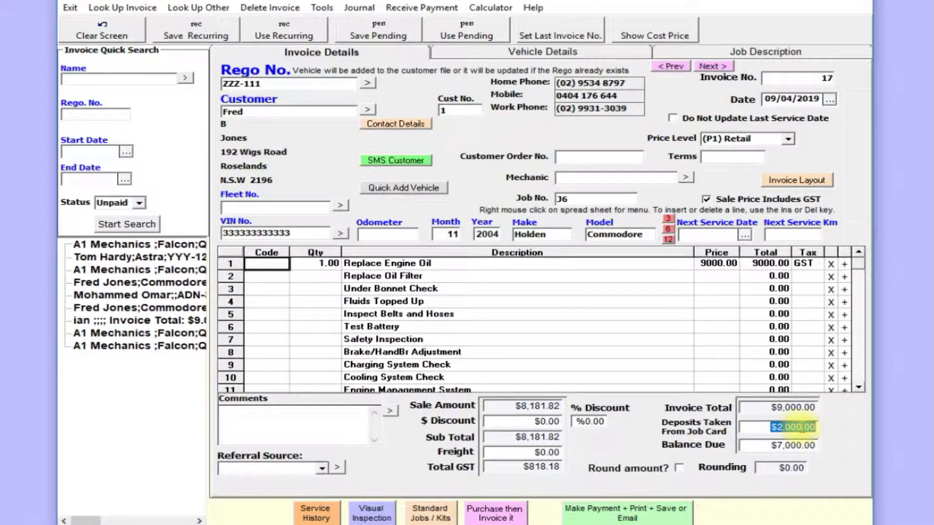
pyautogui.doubleClick(788, 445)
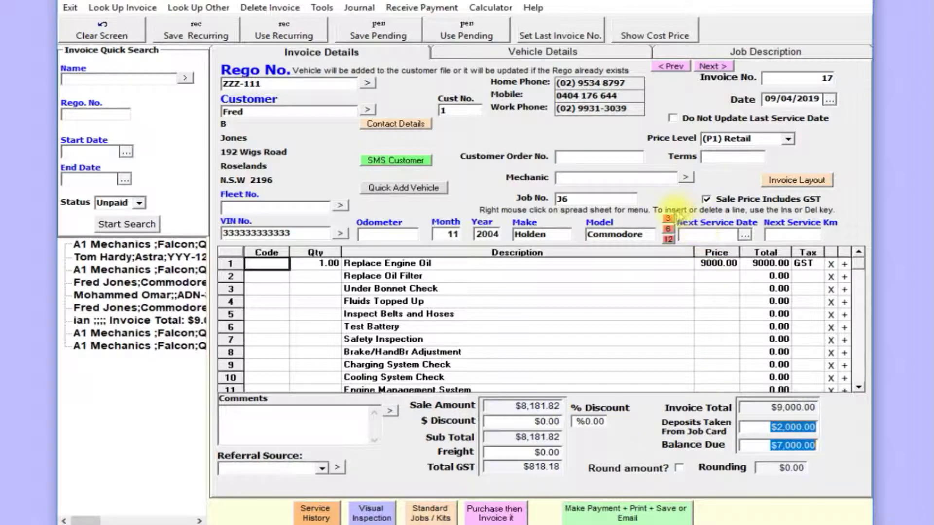
pyautogui.click(667, 229)
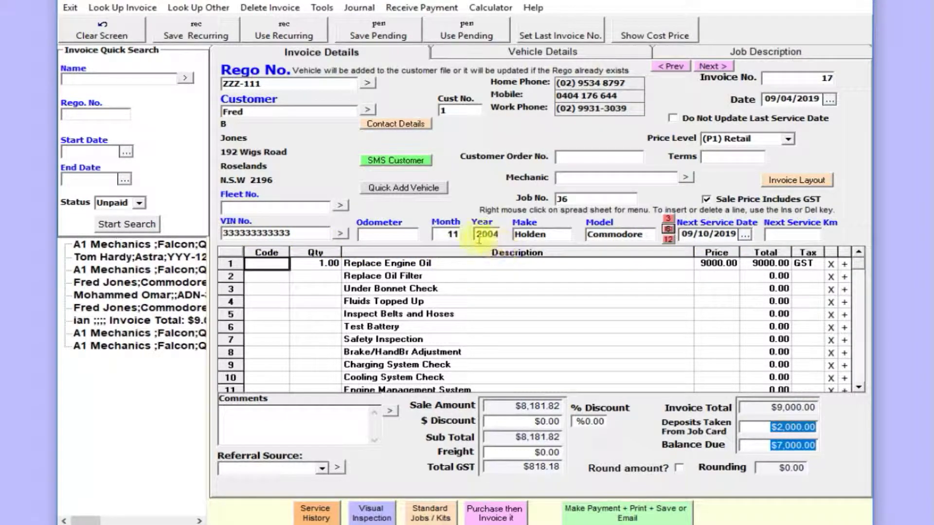
pyautogui.click(386, 239)
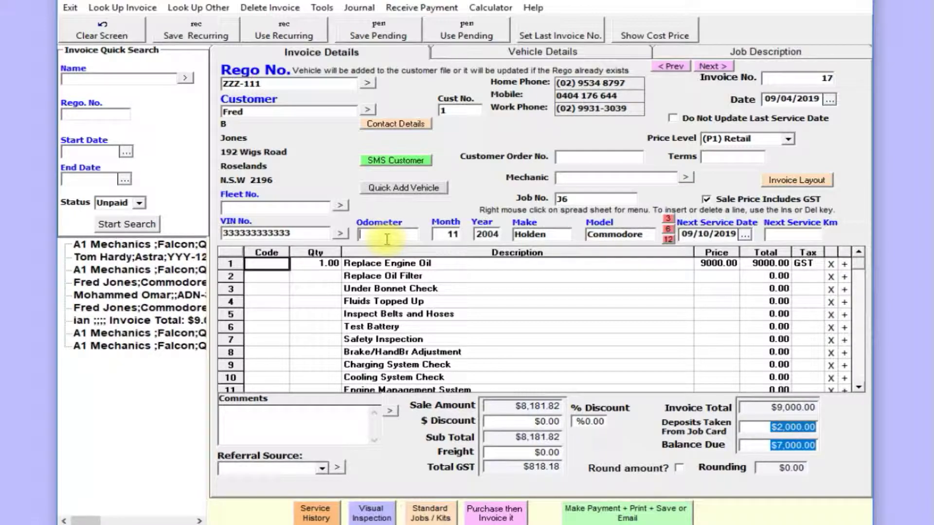
pyautogui.write('90,000')
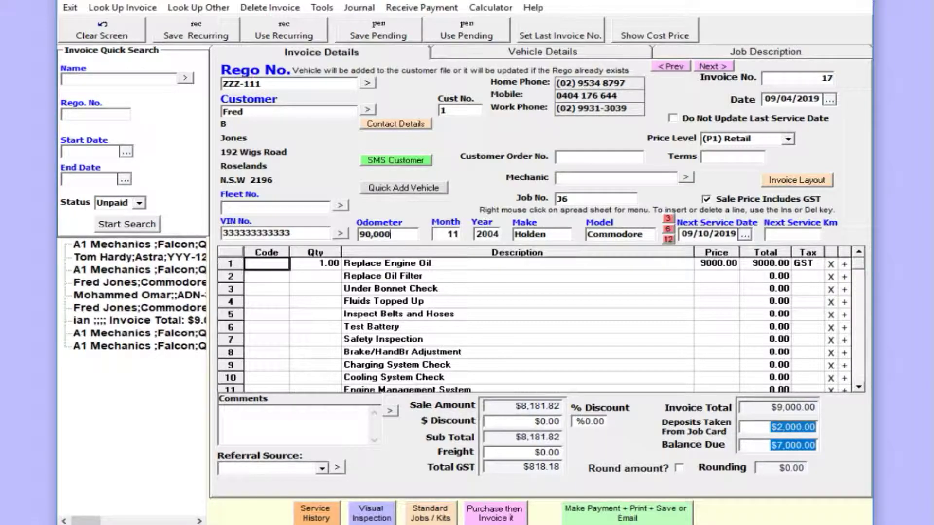
pyautogui.write('0')
# Step: Write the SMS reminder 'Just a reminder to check the engine' under Vehicle Details, then return to the invoice
pyautogui.click(464, 58)
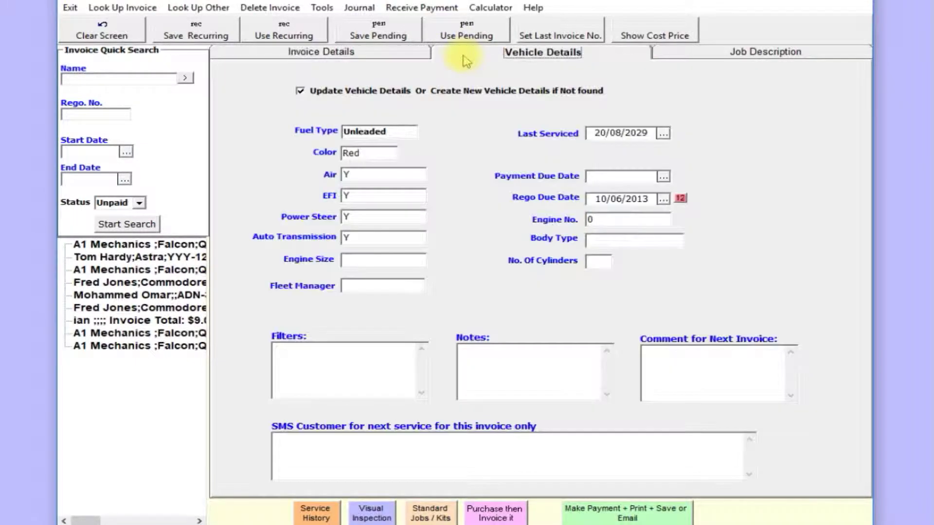
pyautogui.click(377, 60)
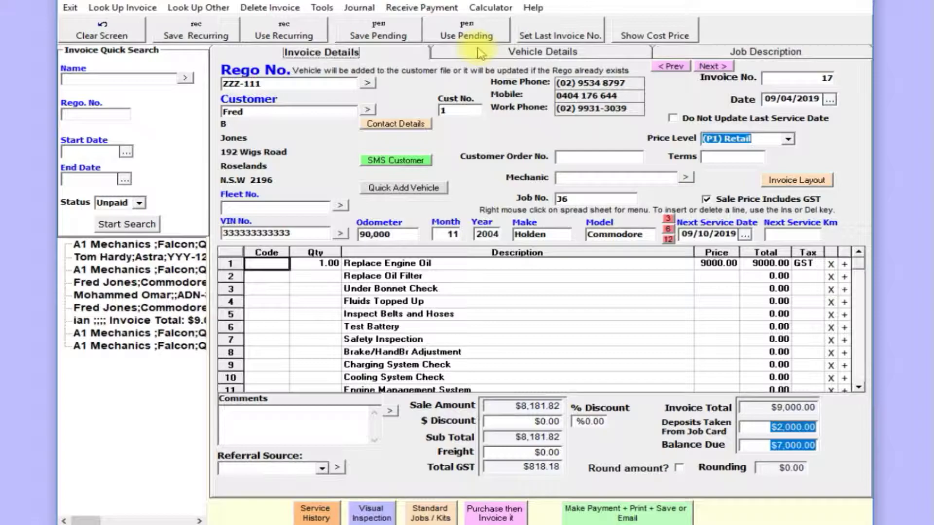
pyautogui.click(481, 55)
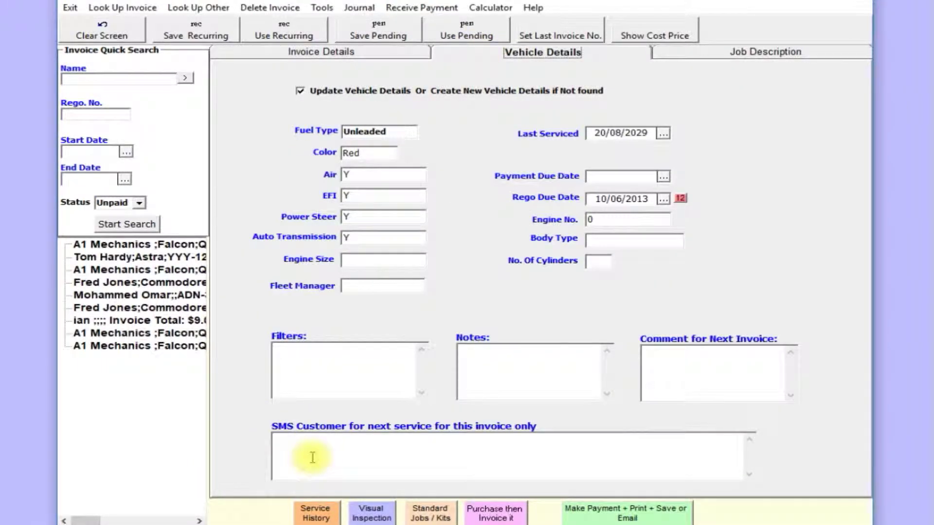
pyautogui.click(340, 451)
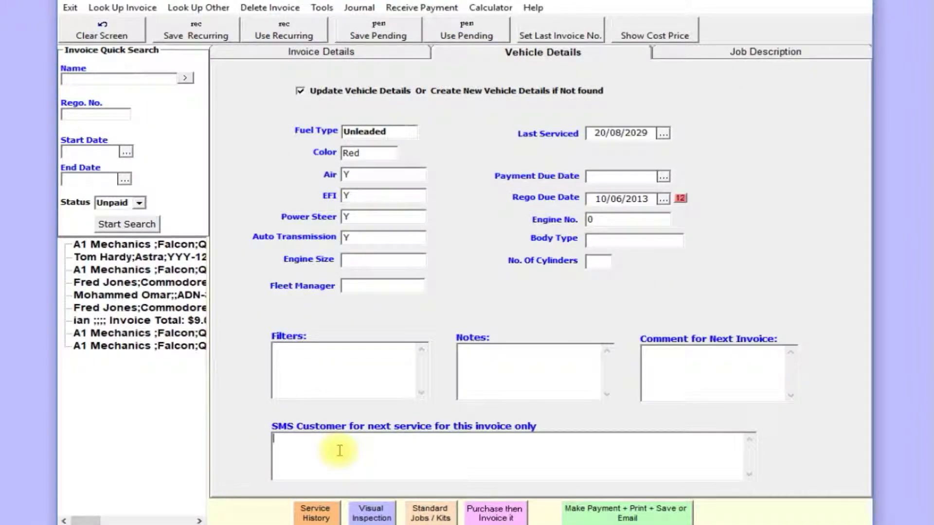
pyautogui.write('Please')
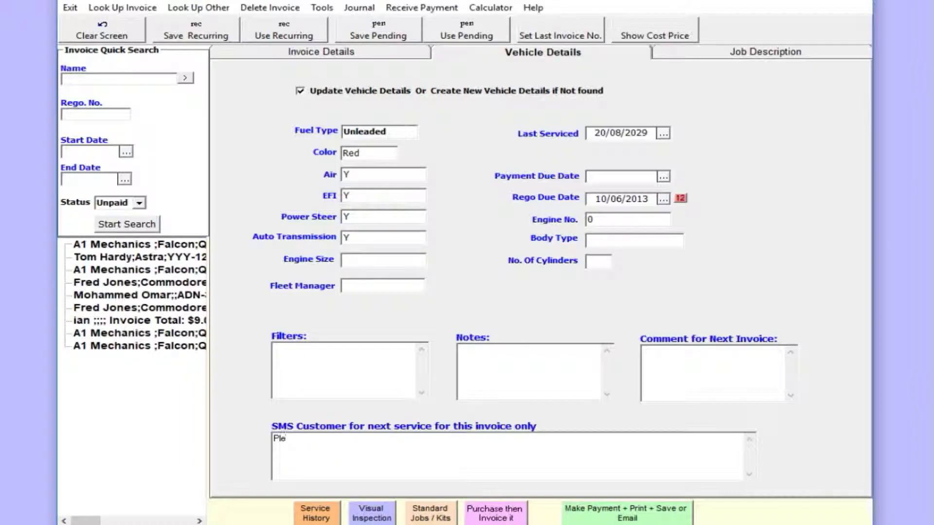
pyautogui.press('BackSpace')
pyautogui.press('BackSpace')
pyautogui.press('BackSpace')
pyautogui.press('BackSpace')
pyautogui.press('BackSpace')
pyautogui.write('Just a rem')
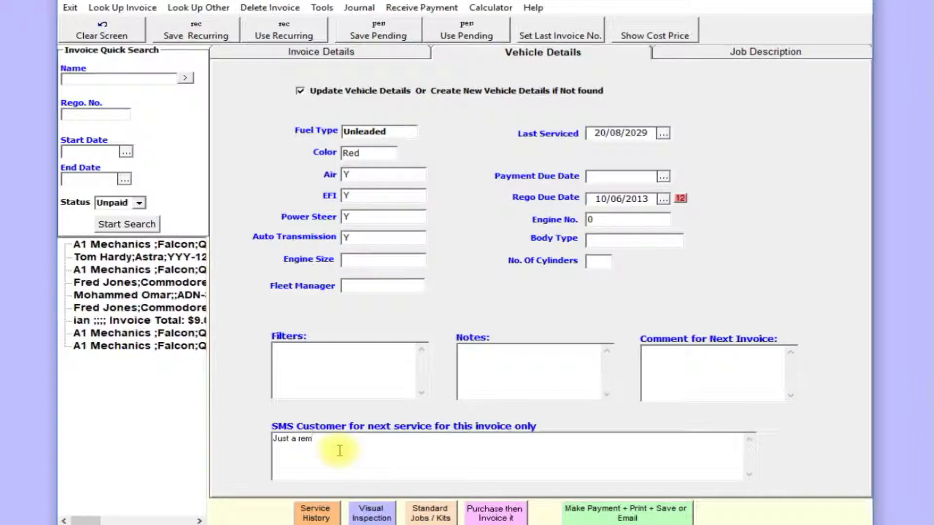
pyautogui.write('inder')
pyautogui.write('to chekc')
pyautogui.press('BackSpace')
pyautogui.press('BackSpace')
pyautogui.write('ck the engine')
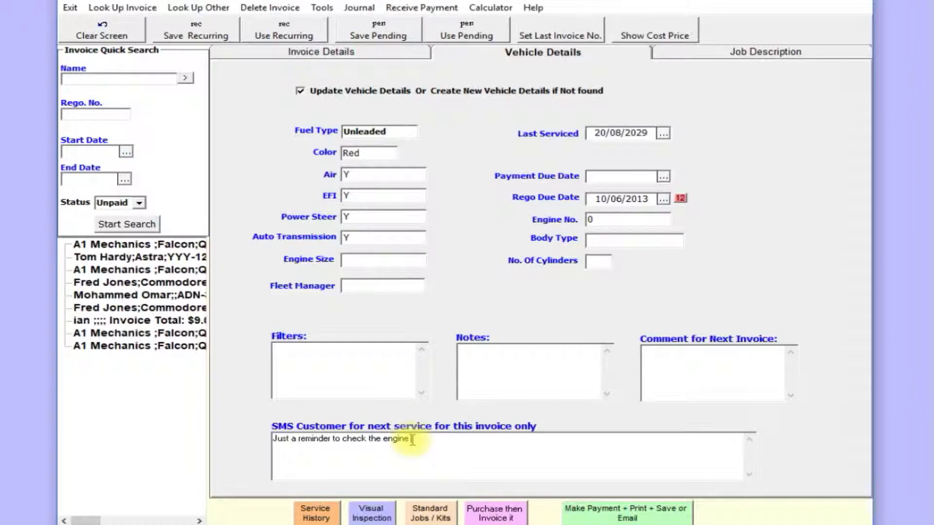
pyautogui.moveTo(411, 439); pyautogui.dragTo(229, 427)
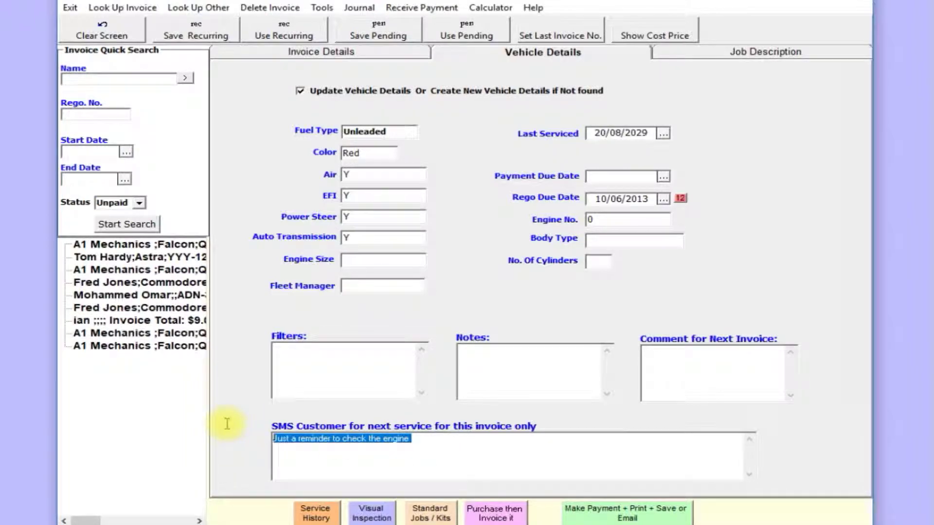
pyautogui.click(375, 52)
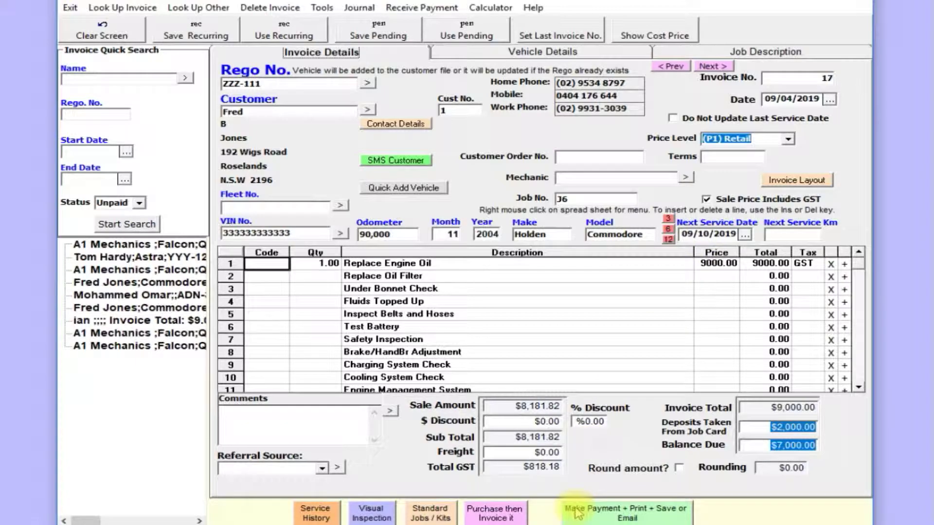
# Step: Pay the full $7,000.00 balance by Visa instead of cash and save invoice 17
pyautogui.click(624, 510)
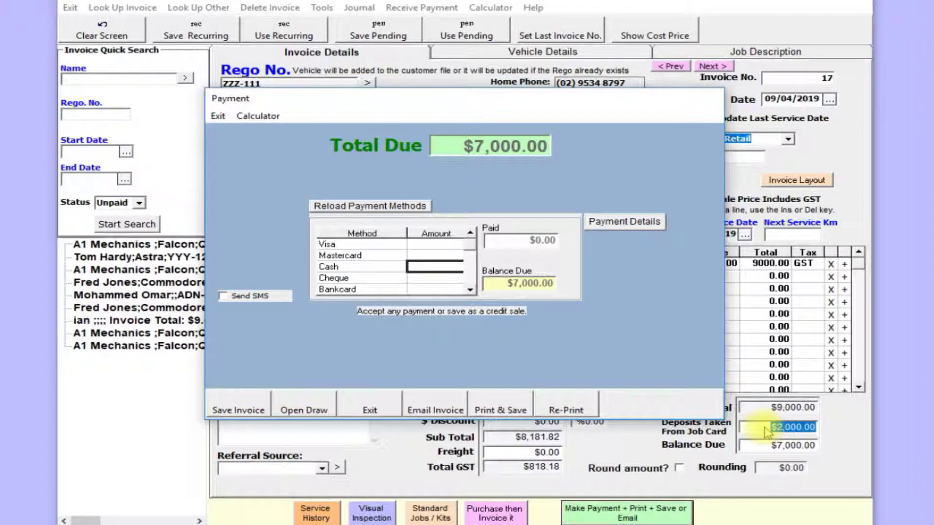
pyautogui.doubleClick(445, 267)
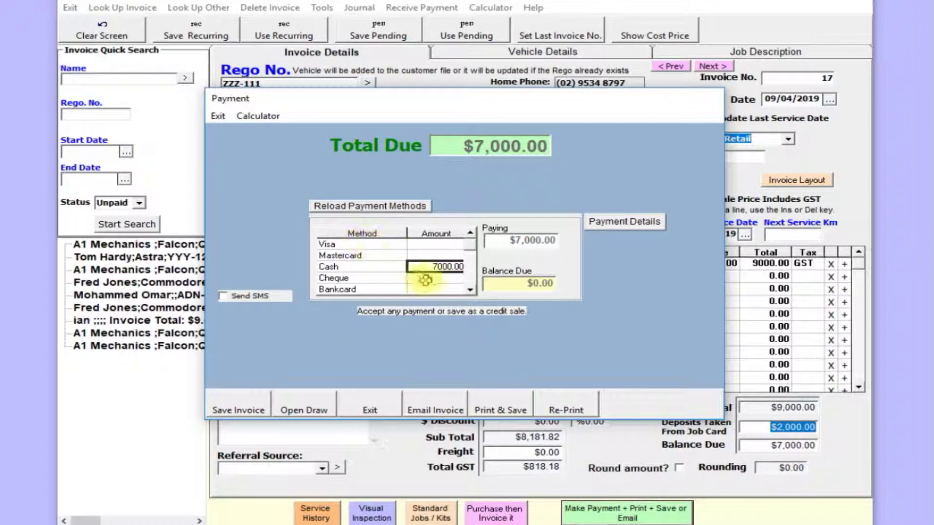
pyautogui.doubleClick(435, 263)
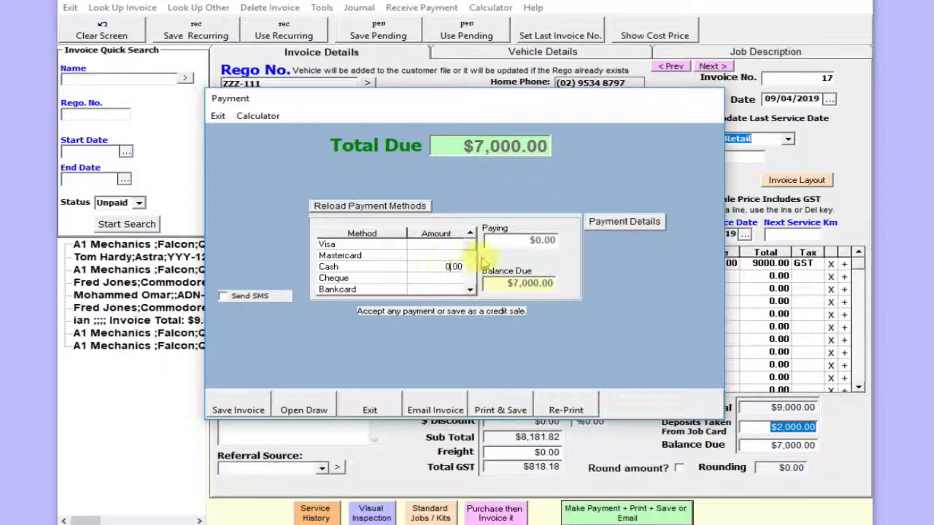
pyautogui.doubleClick(410, 248)
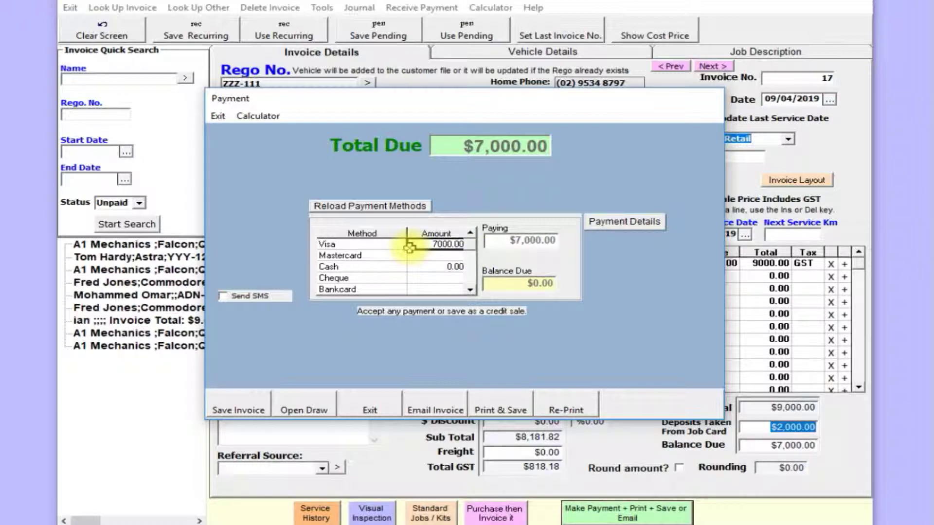
pyautogui.click(253, 402)
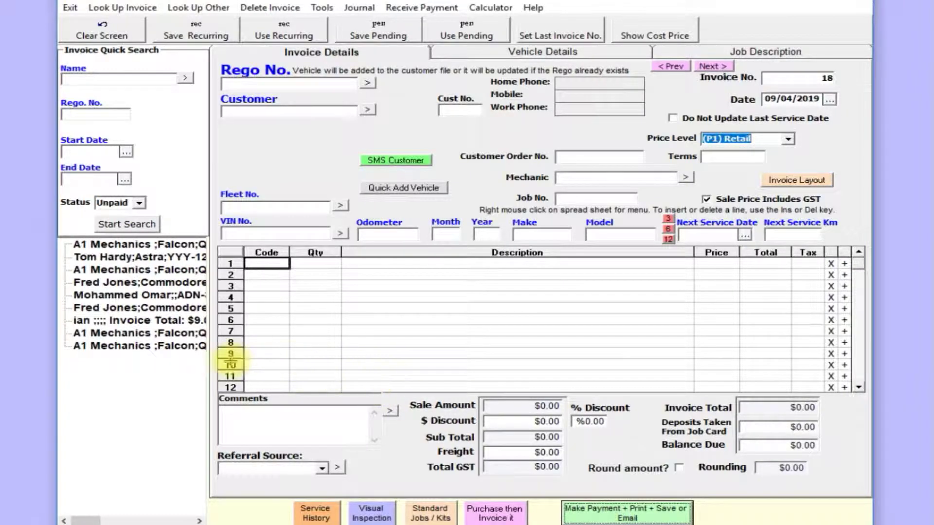
# Step: Load invoice 16 for the A1 Mechanics Falcon and request a reprint
pyautogui.click(123, 346)
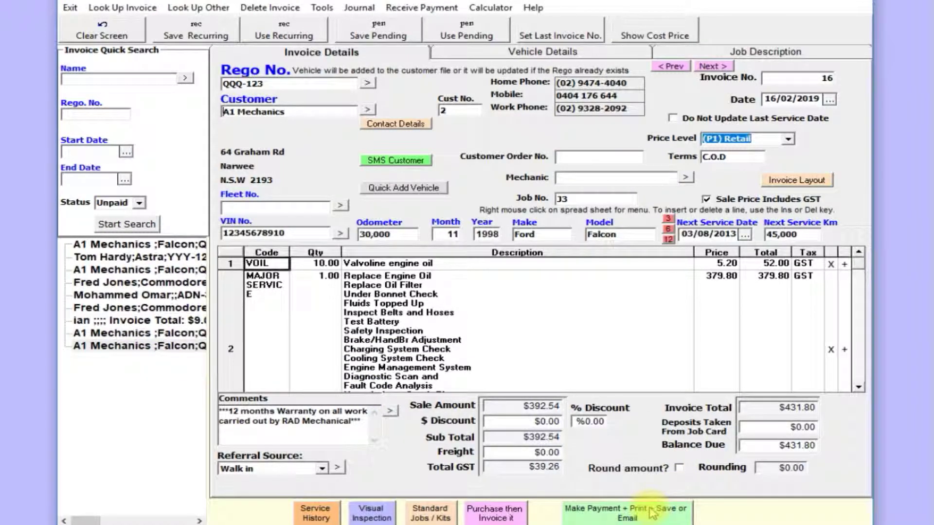
pyautogui.click(652, 513)
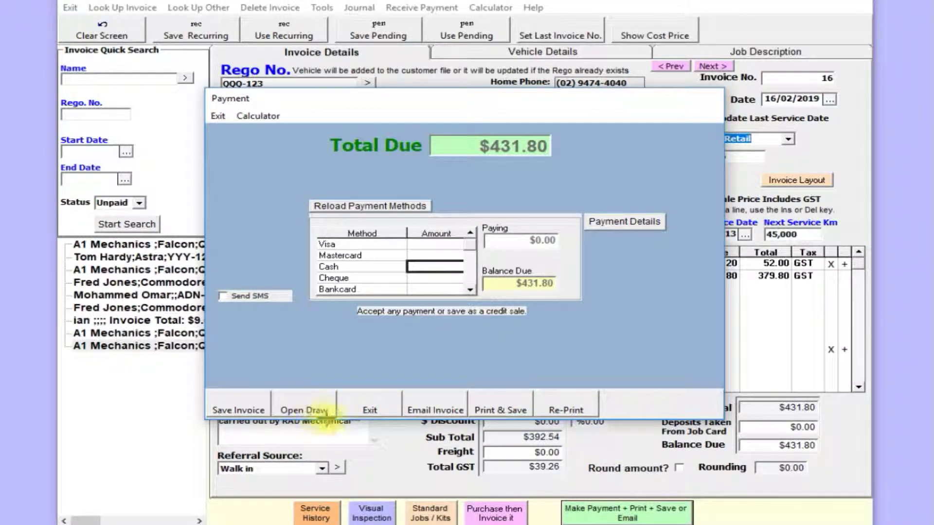
pyautogui.click(569, 410)
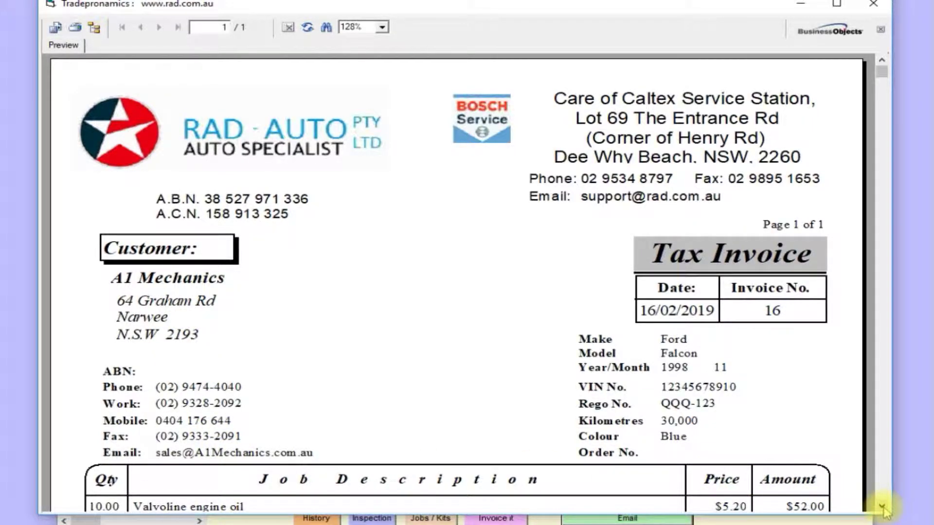
# Step: Scroll the Tax Invoice 16 preview down to its $431.80 totals and back to the header
pyautogui.click(882, 507)
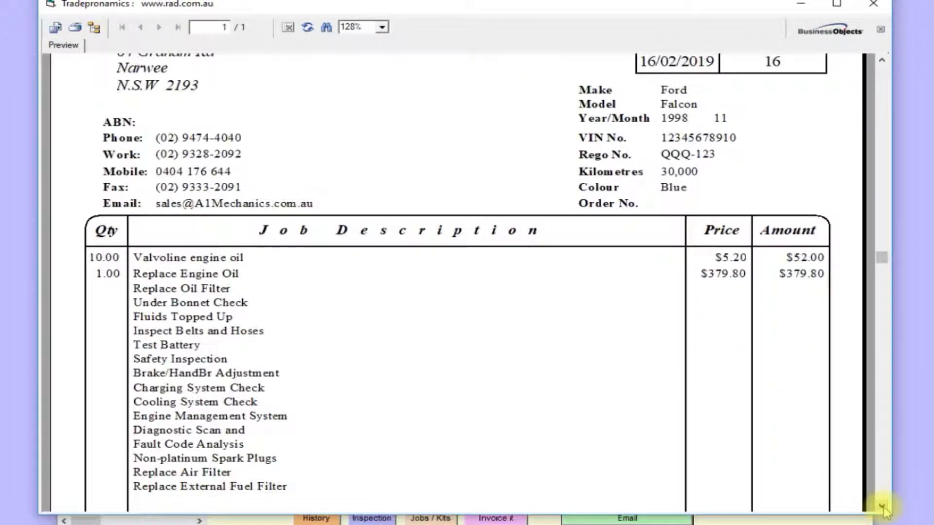
pyautogui.click(882, 507)
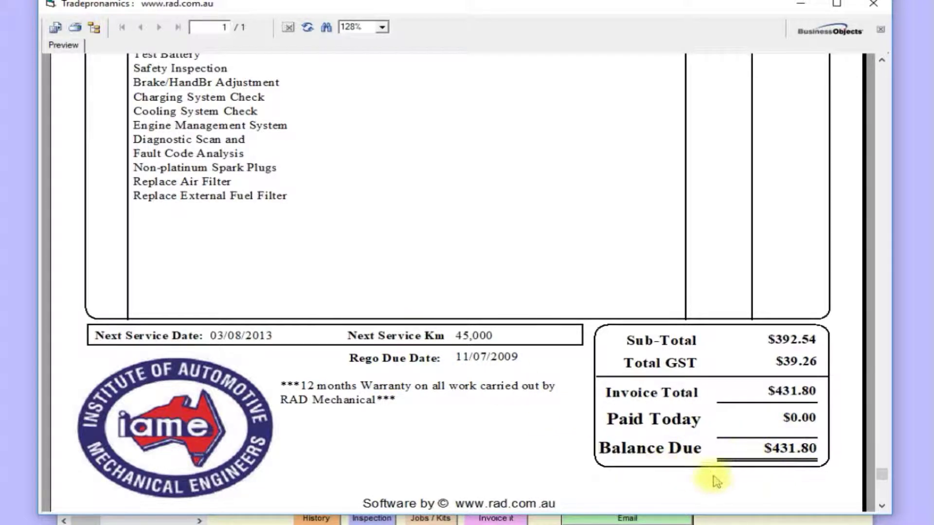
pyautogui.click(884, 81)
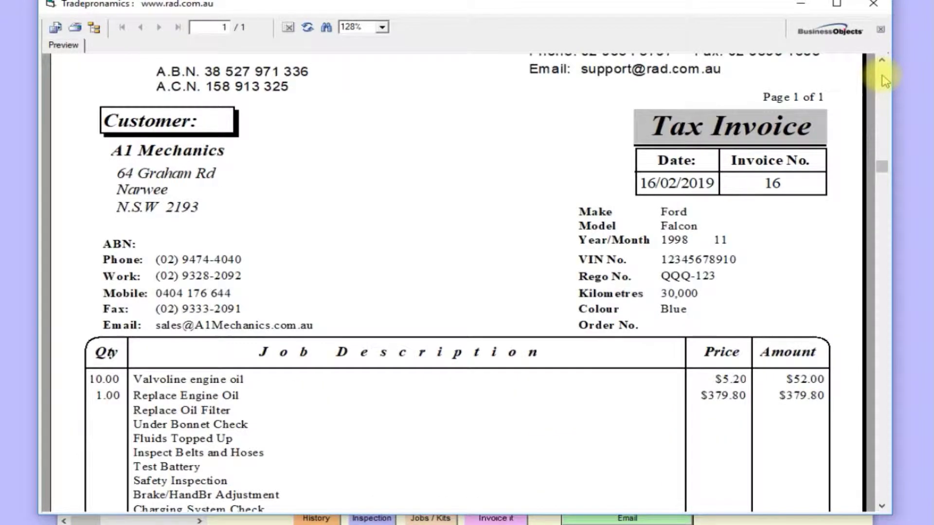
pyautogui.click(885, 80)
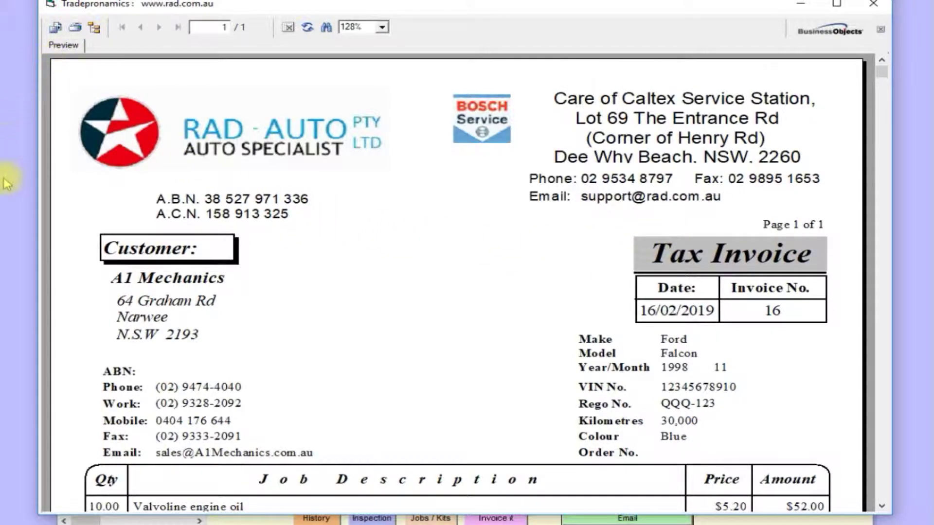
pyautogui.click(874, 7)
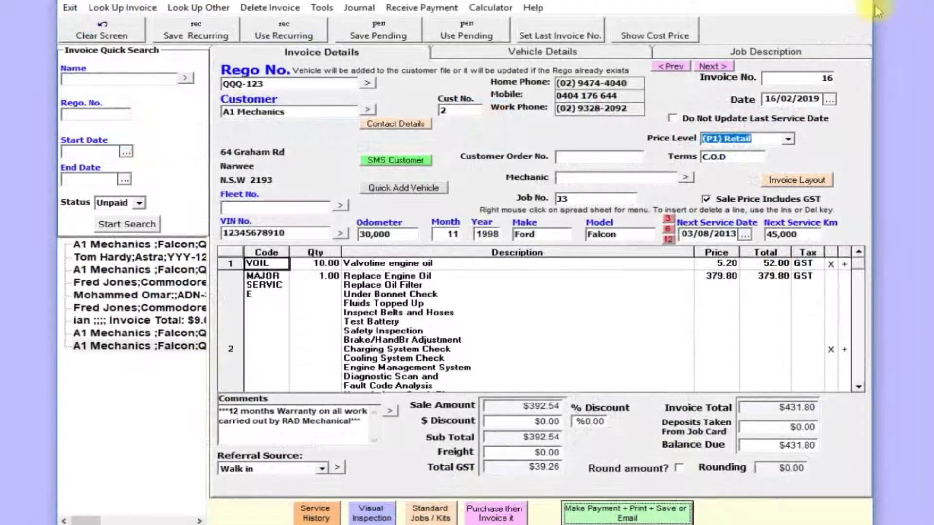